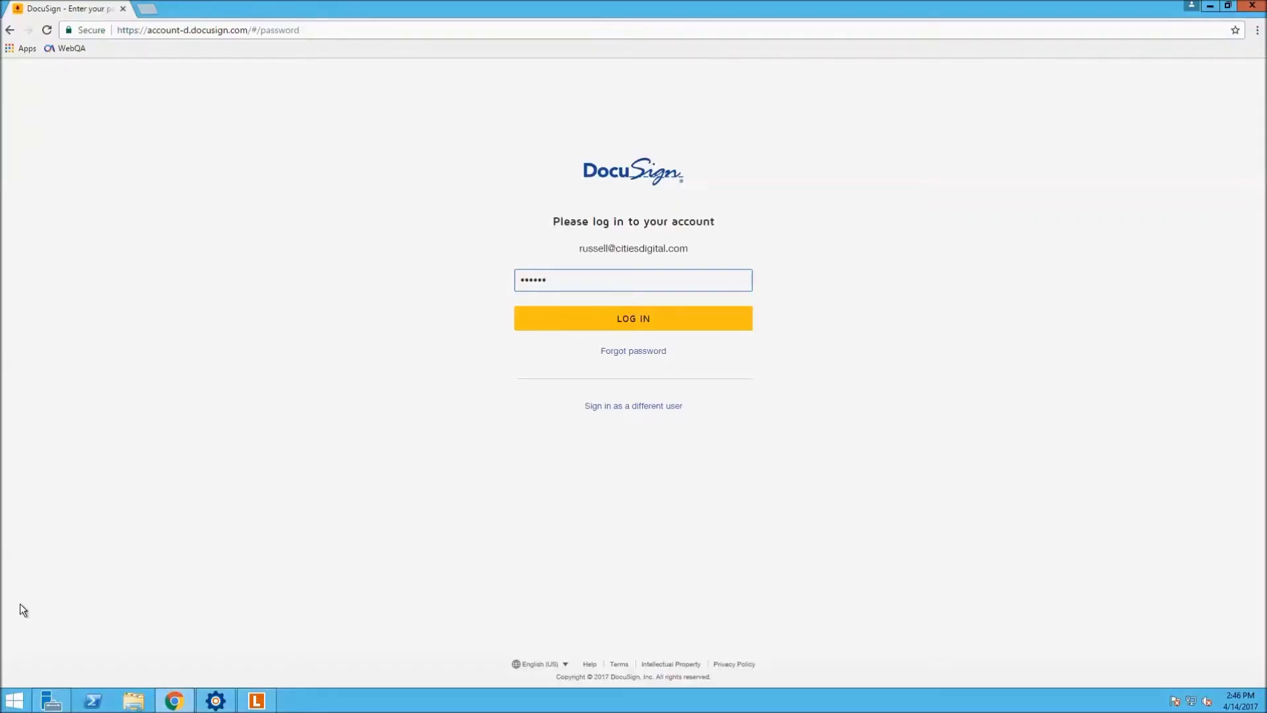
# Log in to the DocuSign account with the account password
pyautogui.click(639, 317)
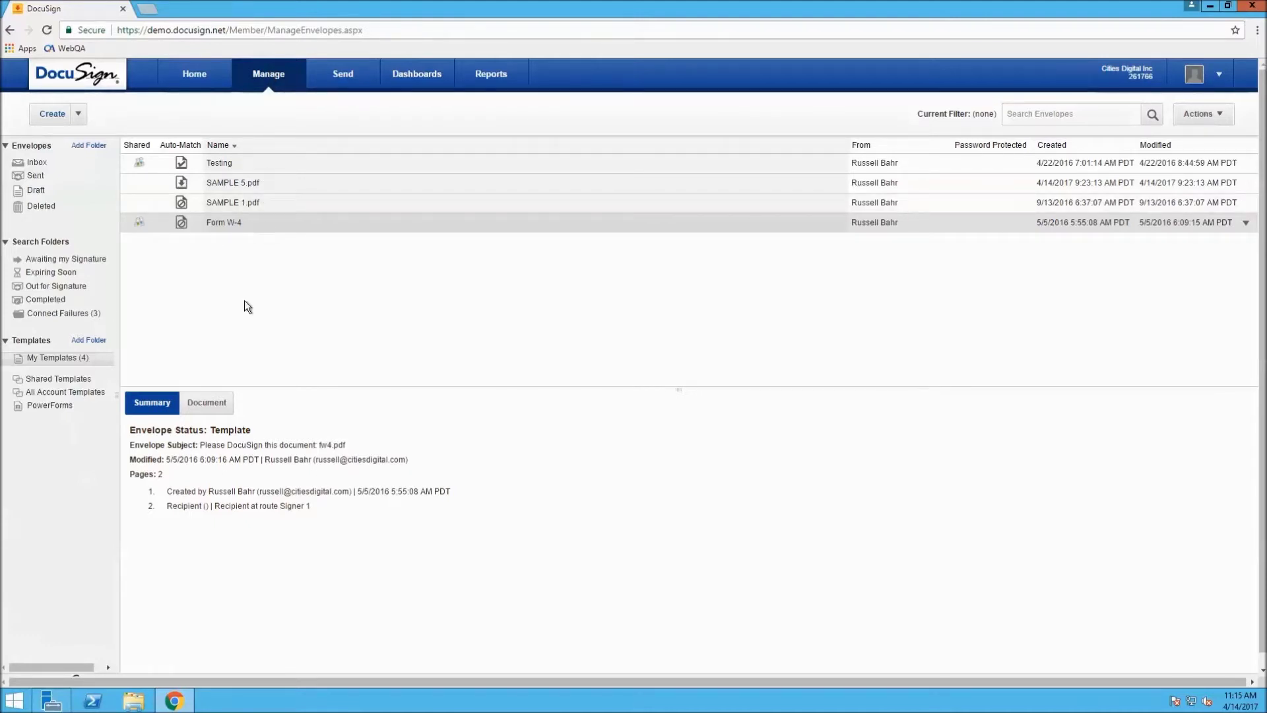
# Open the Form W-4 template from My Templates in DocuSign's tagging editor
pyautogui.doubleClick(269, 224)
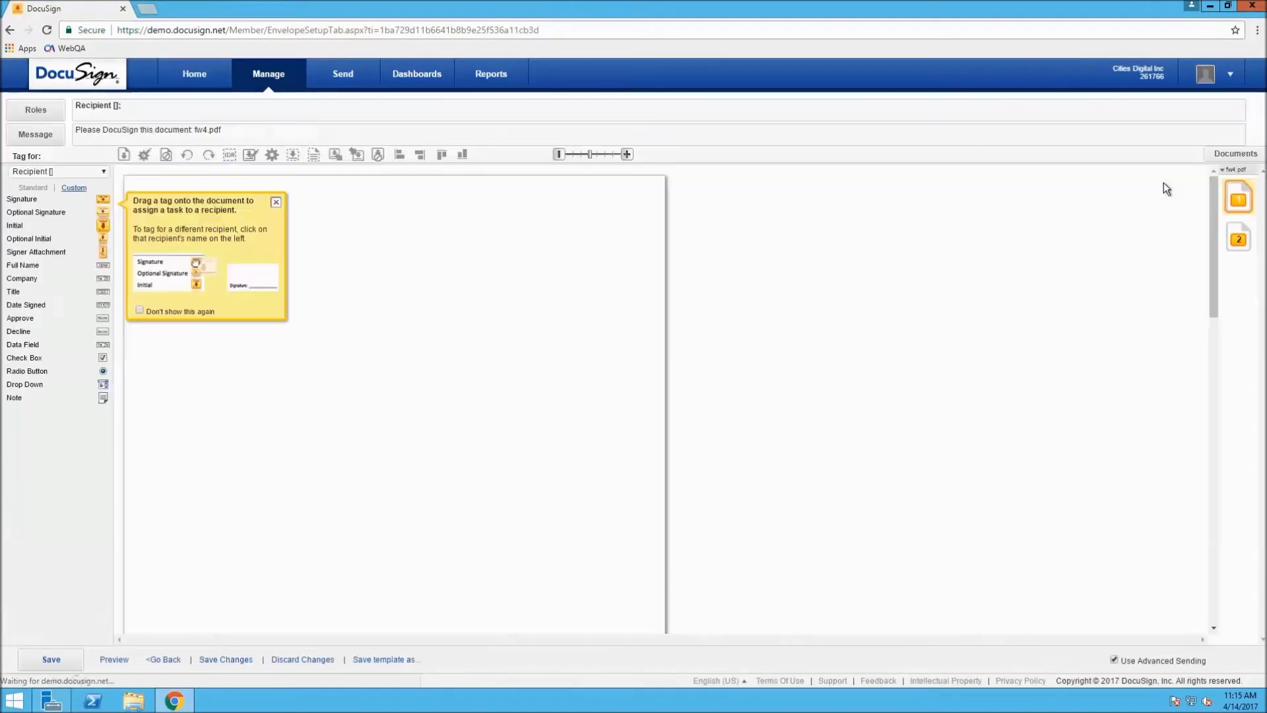
# Scroll to the W-4 signature and date-signed tags, dismiss the help tip, and return to Workflow Designer
pyautogui.moveTo(1213, 209); pyautogui.dragTo(1218, 259)
pyautogui.scroll(-3, 1219, 271)
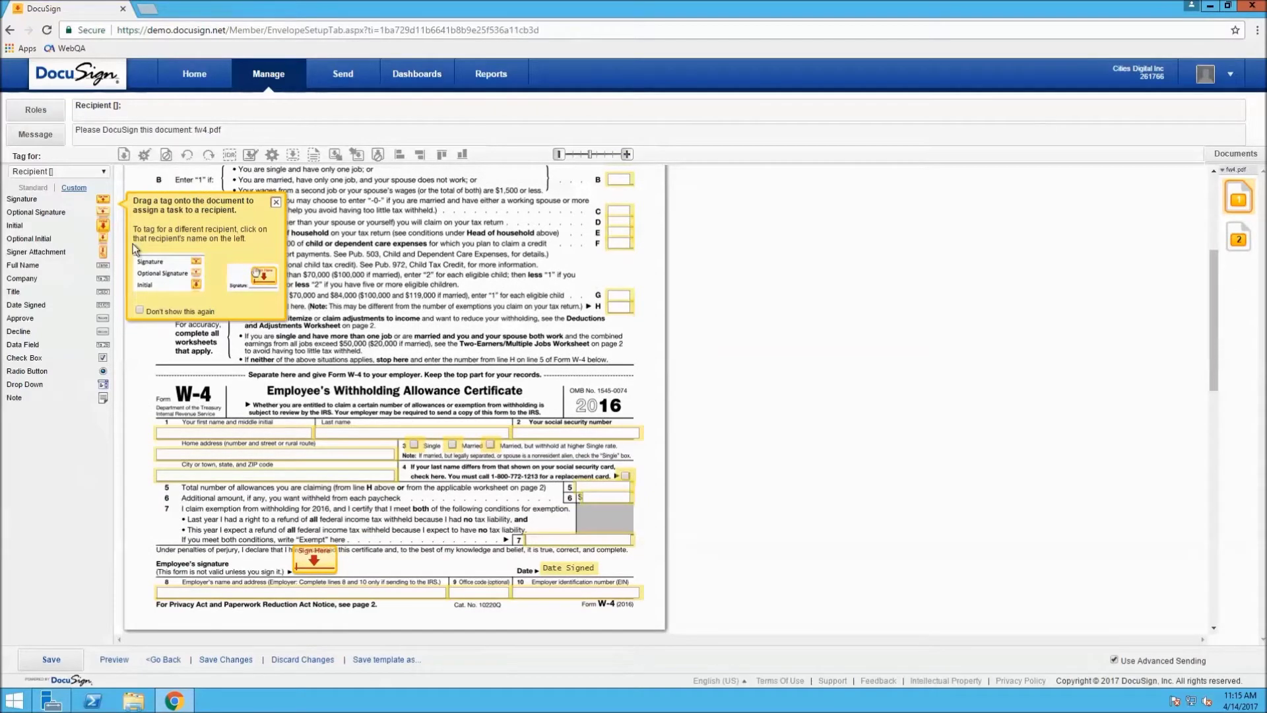
pyautogui.click(275, 205)
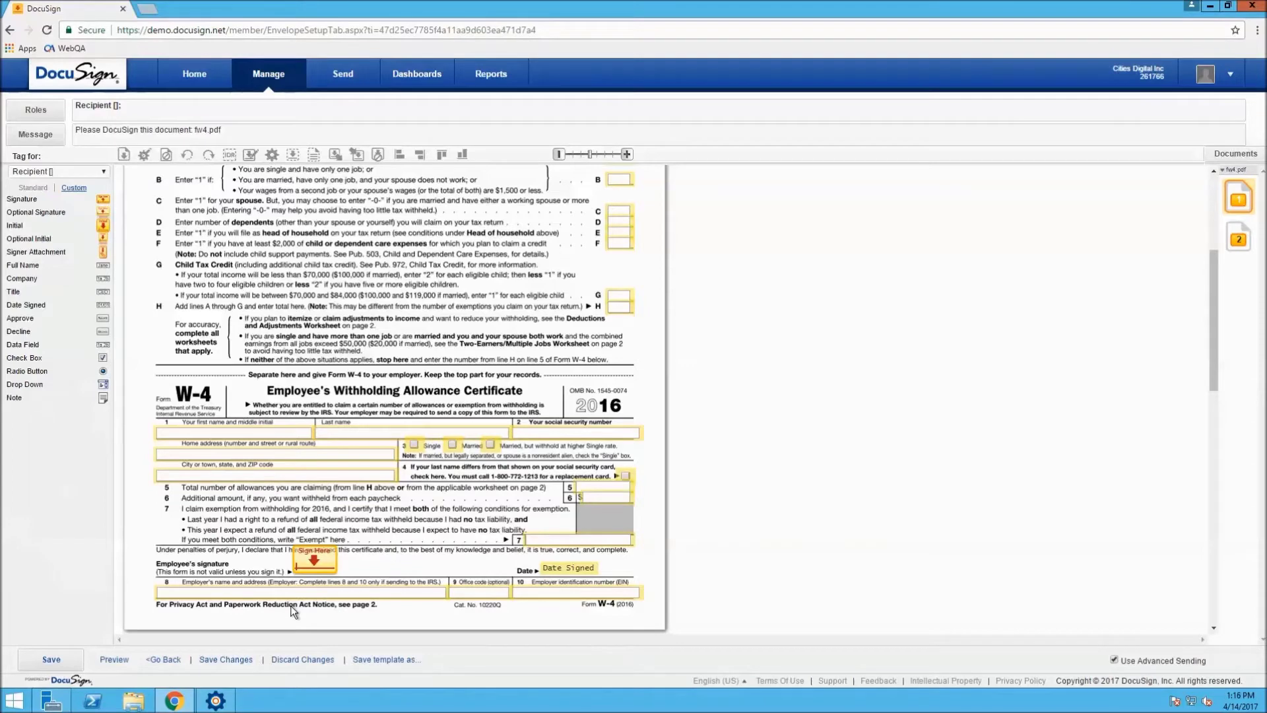
pyautogui.click(222, 696)
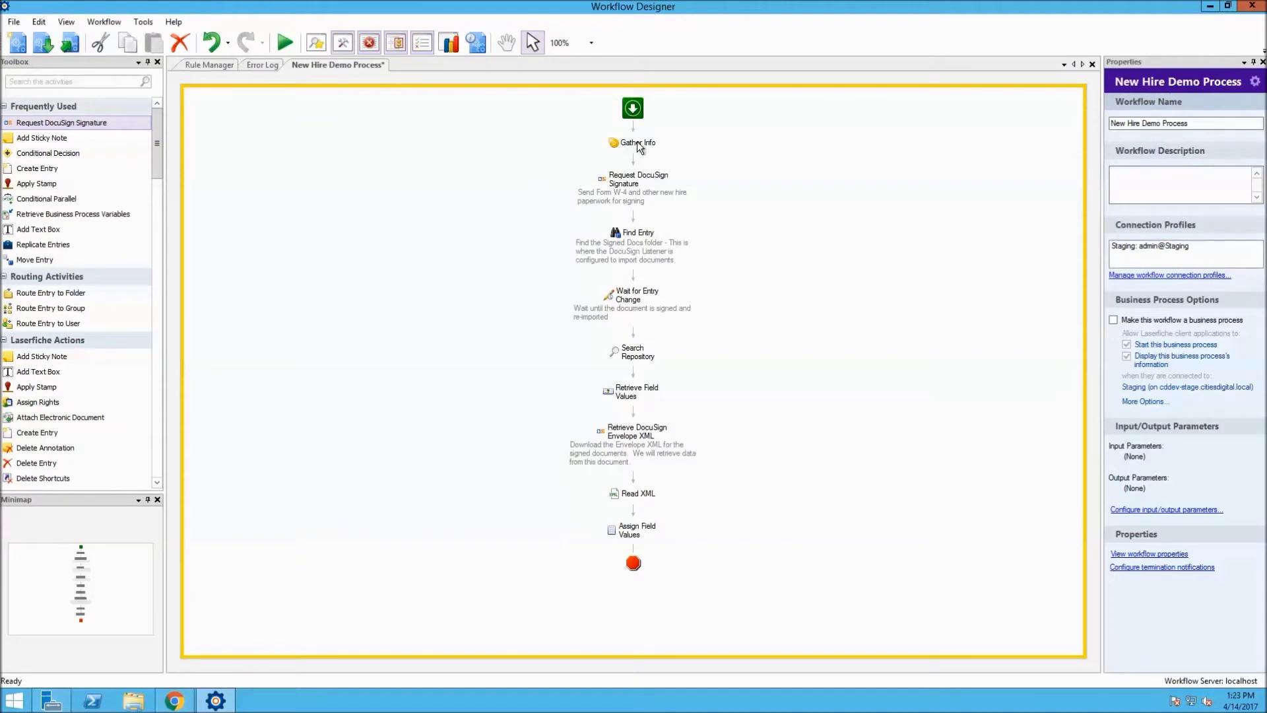
# Review the Gather Info and Request DocuSign Signature activity settings, including the Recipient Email token
pyautogui.click(638, 145)
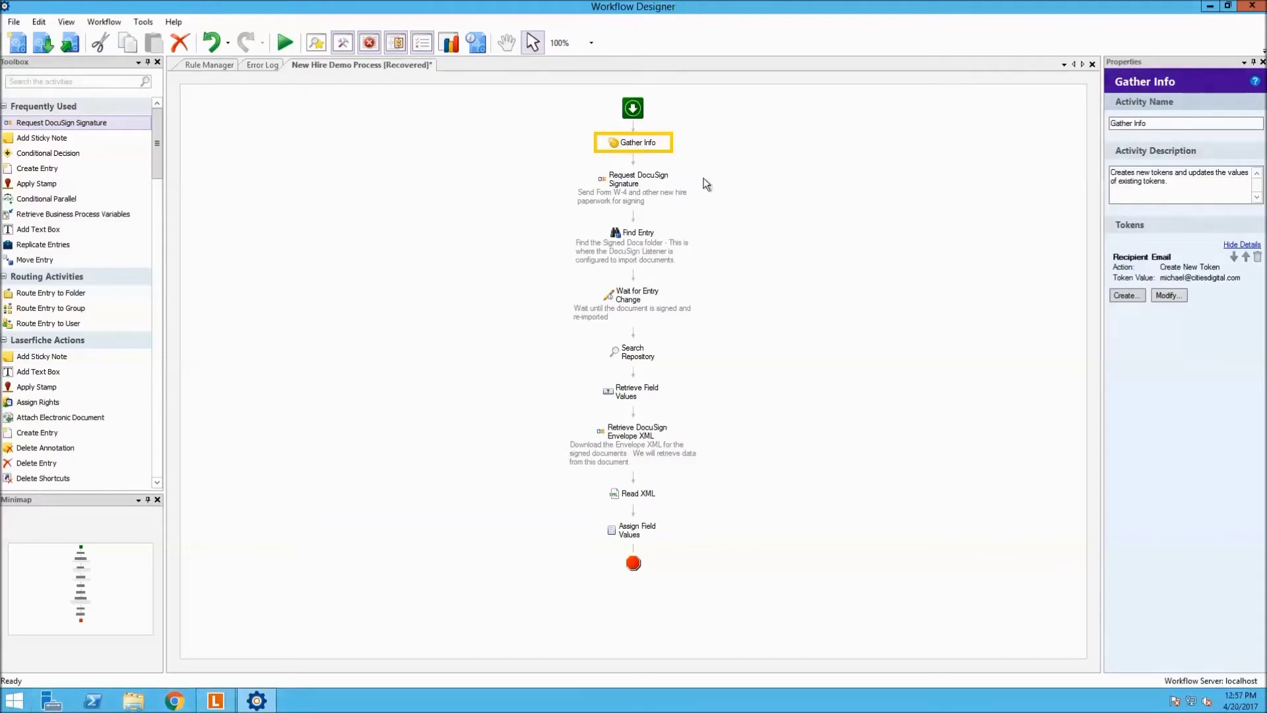
pyautogui.click(682, 179)
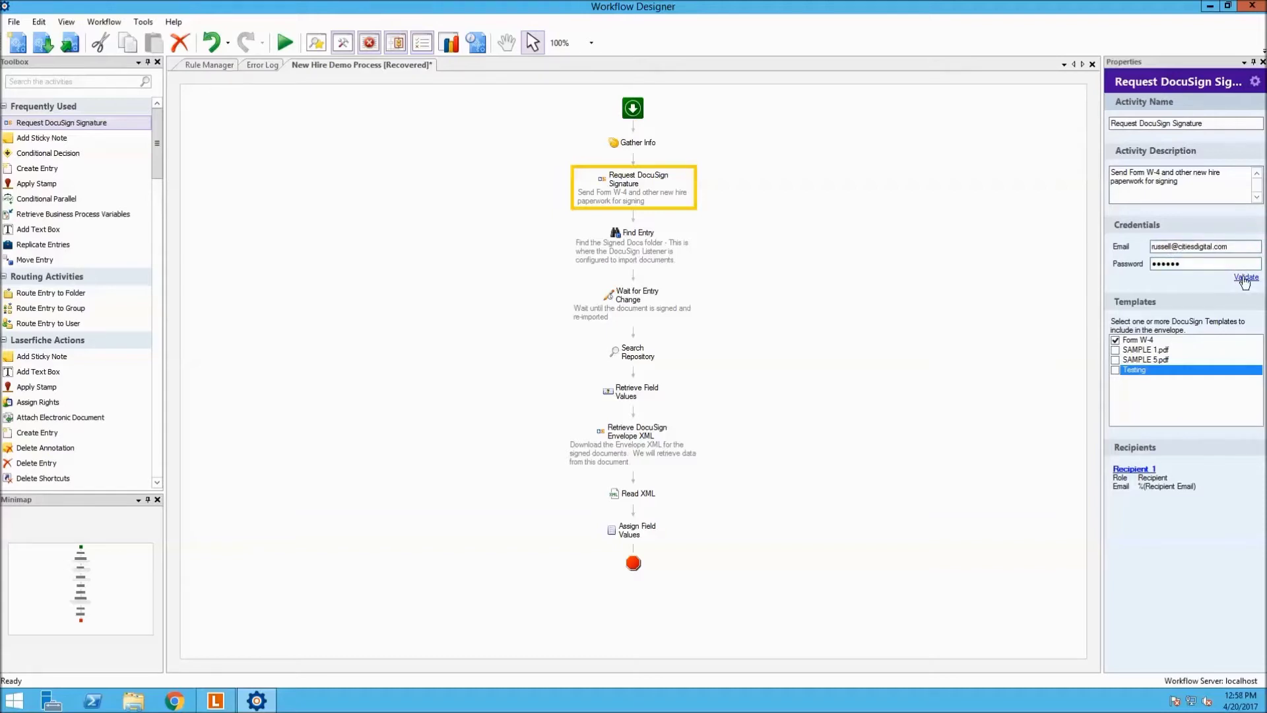
# Check then uncheck the Testing template, and enter a test email address for Recipient 2
pyautogui.click(1122, 370)
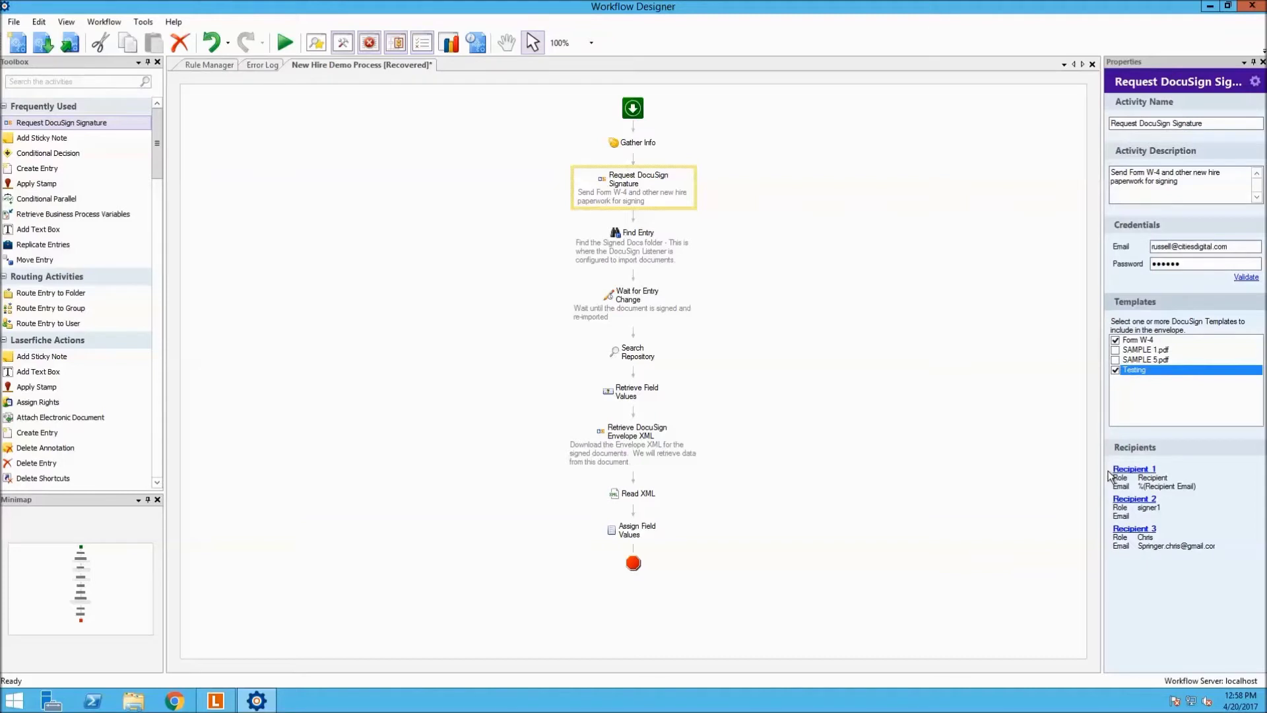
pyautogui.click(1115, 371)
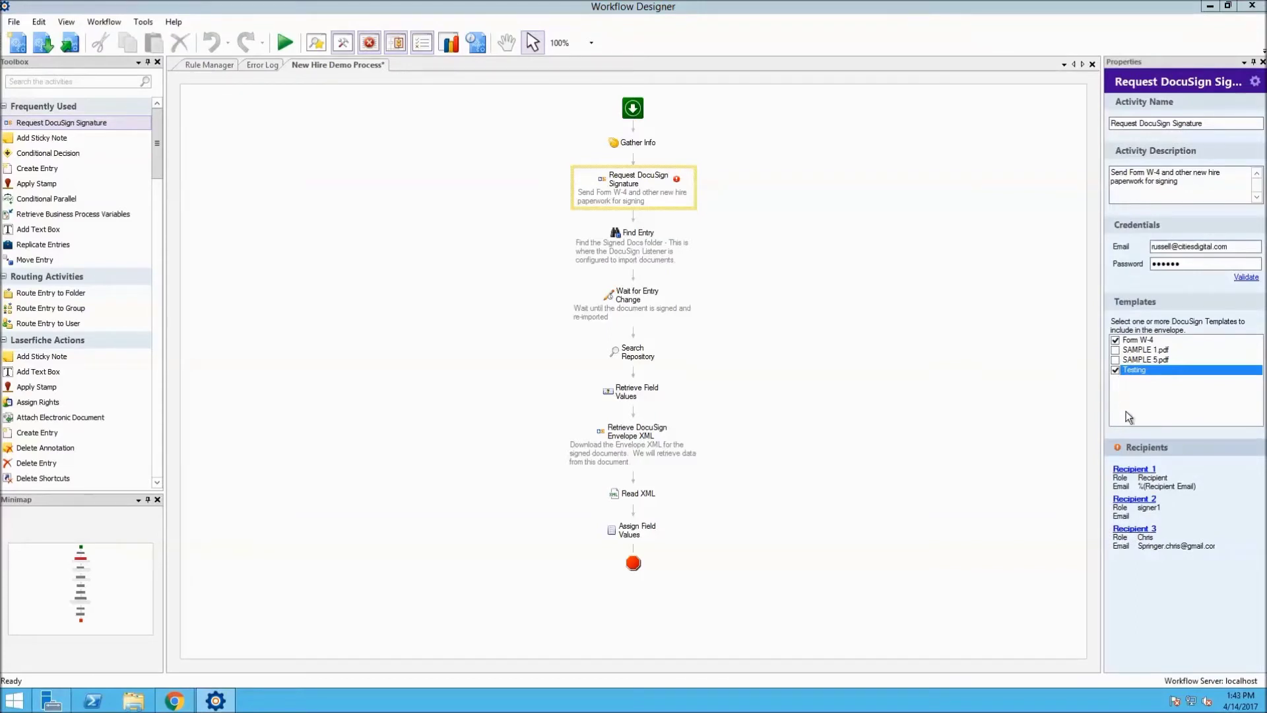
pyautogui.click(1133, 499)
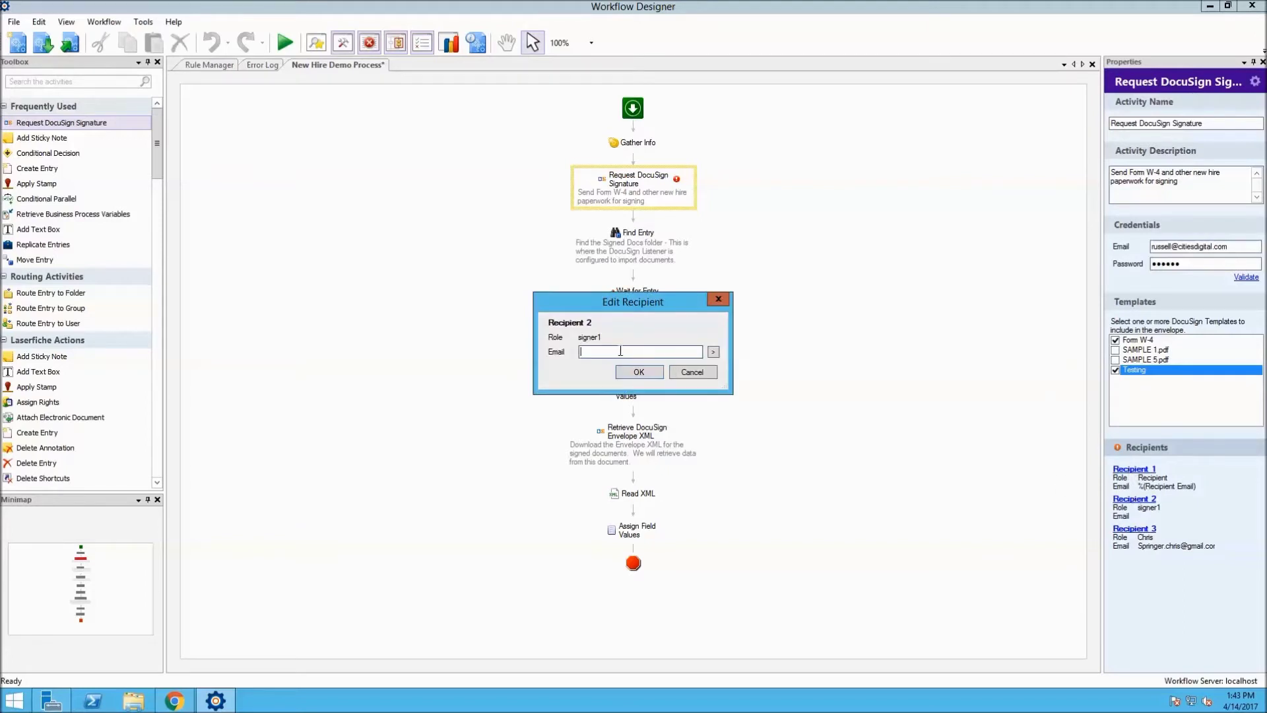
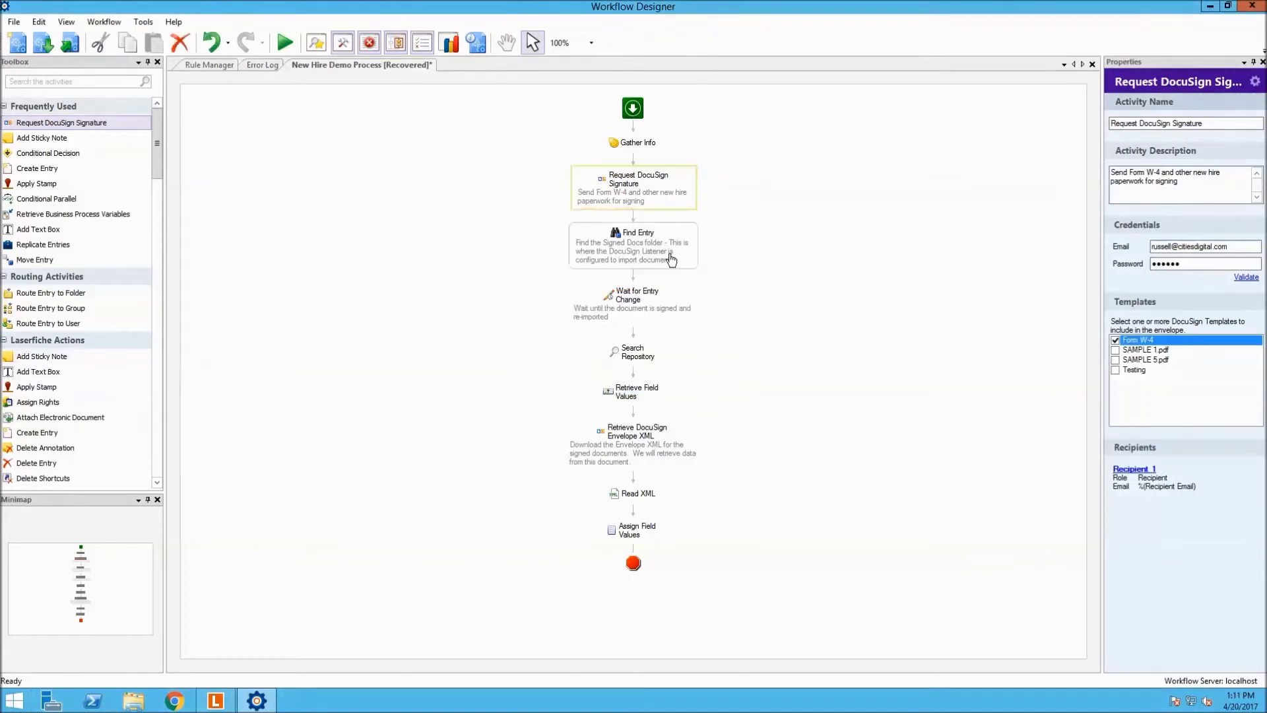
pyautogui.click(669, 253)
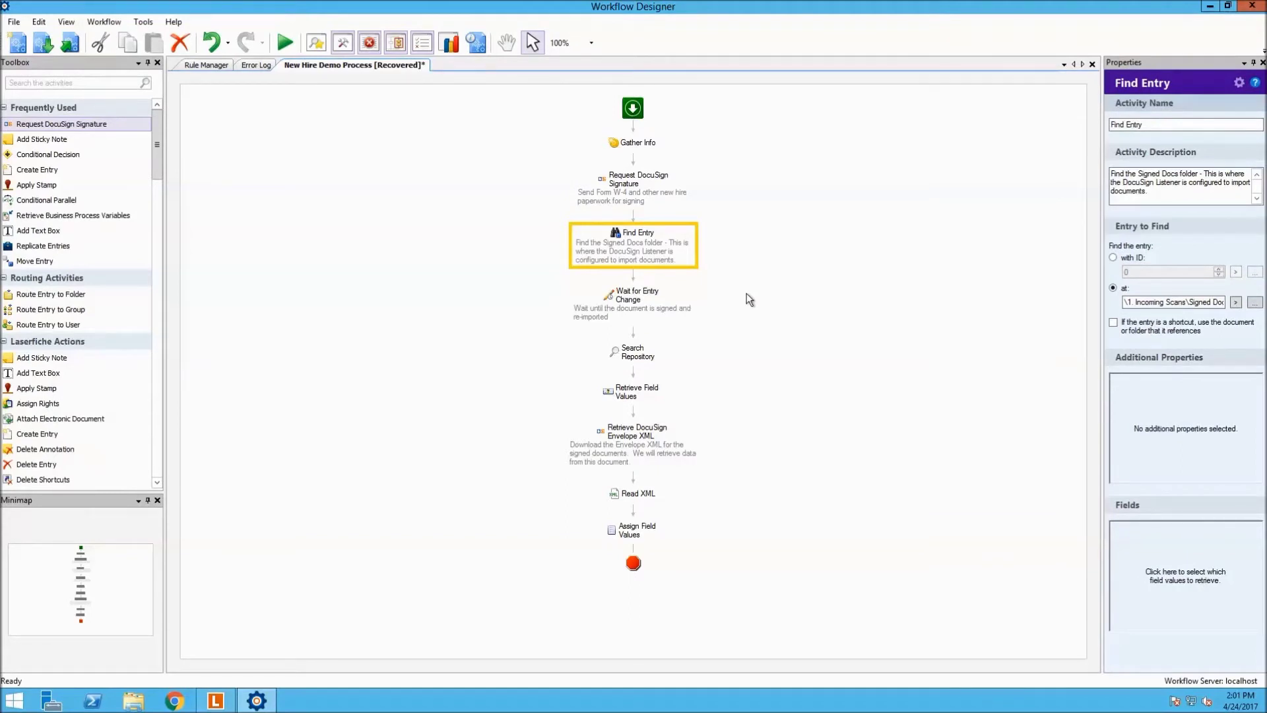
# Review the Wait for Entry Change, Search Repository, Retrieve Field Values and Retrieve Envelope XML activities
pyautogui.click(675, 299)
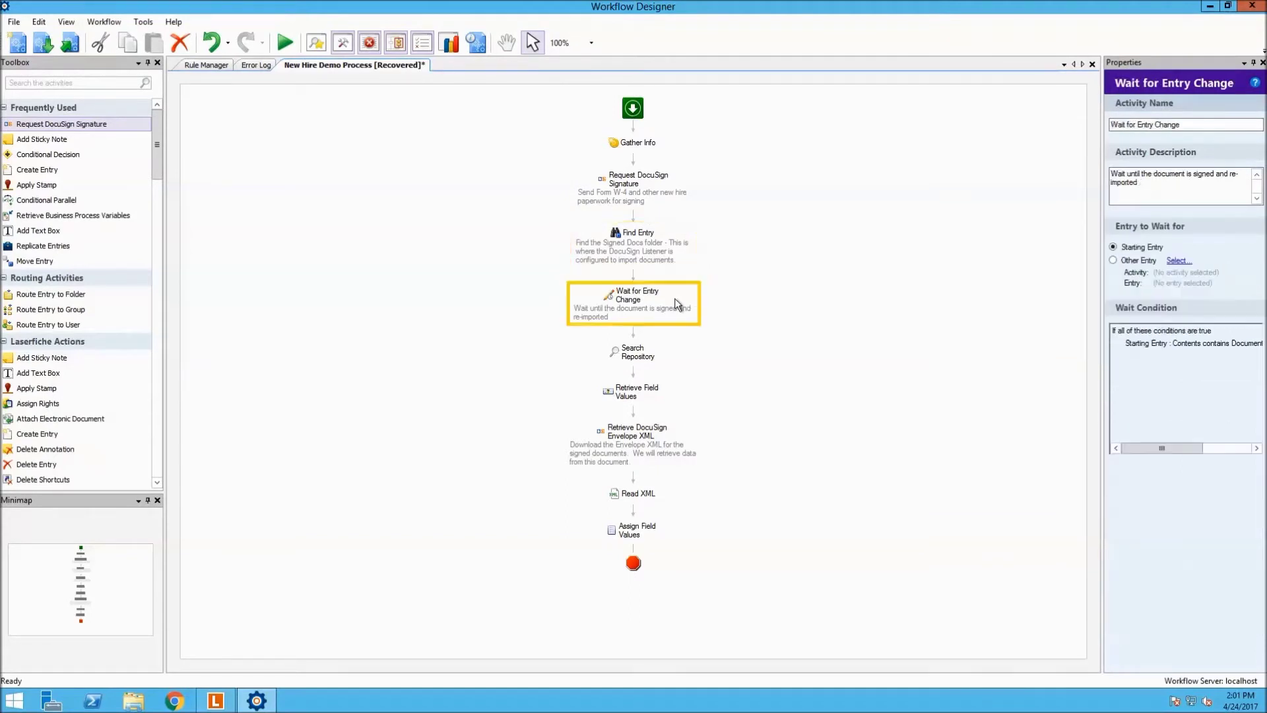
pyautogui.click(662, 358)
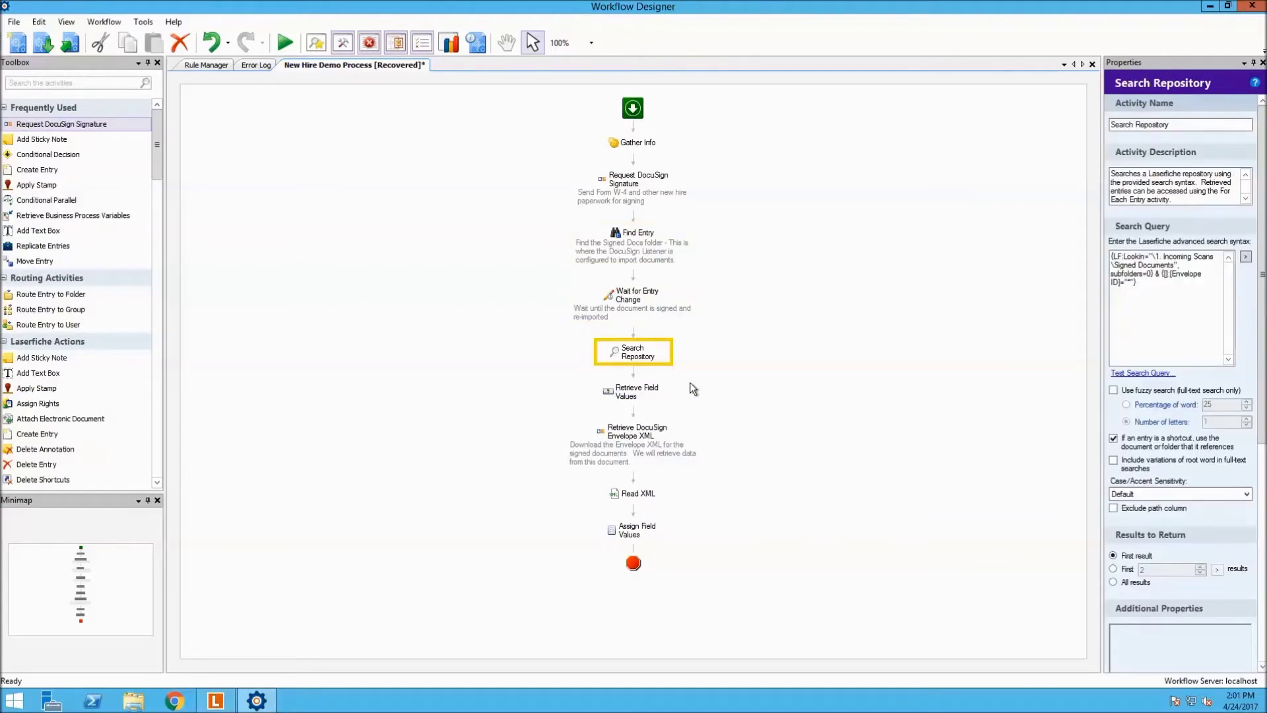
pyautogui.click(658, 390)
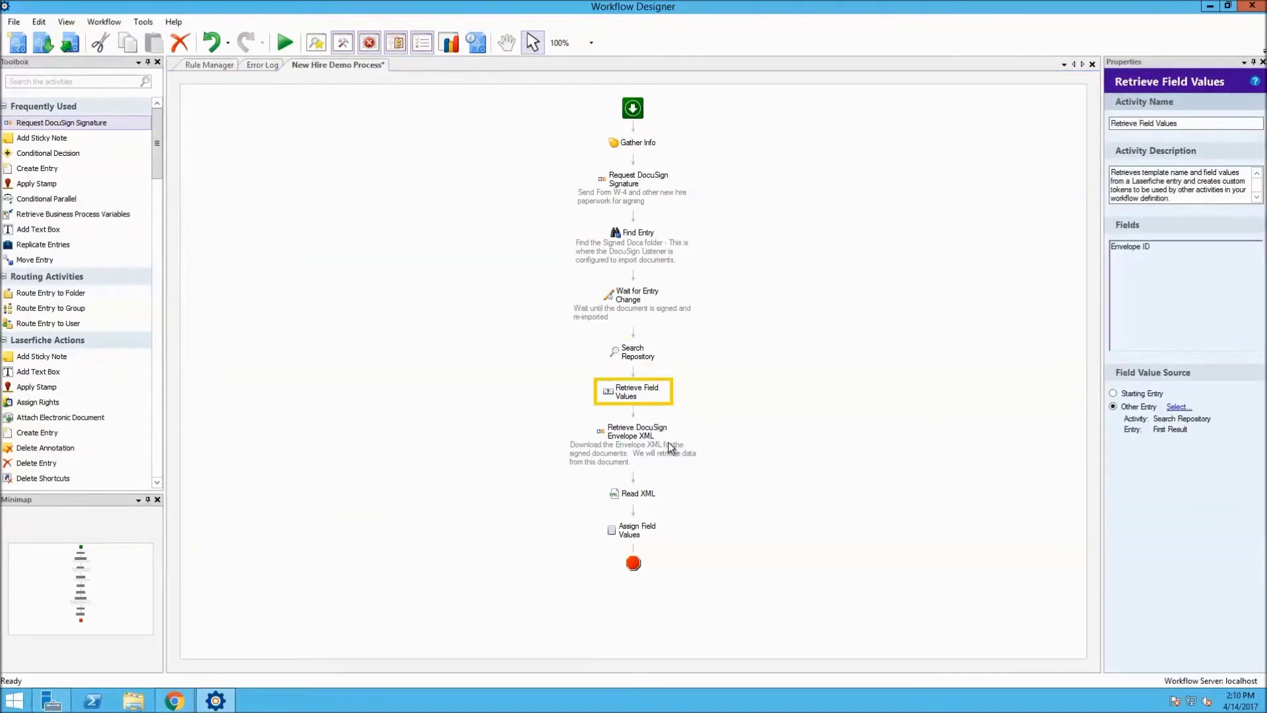
pyautogui.click(667, 441)
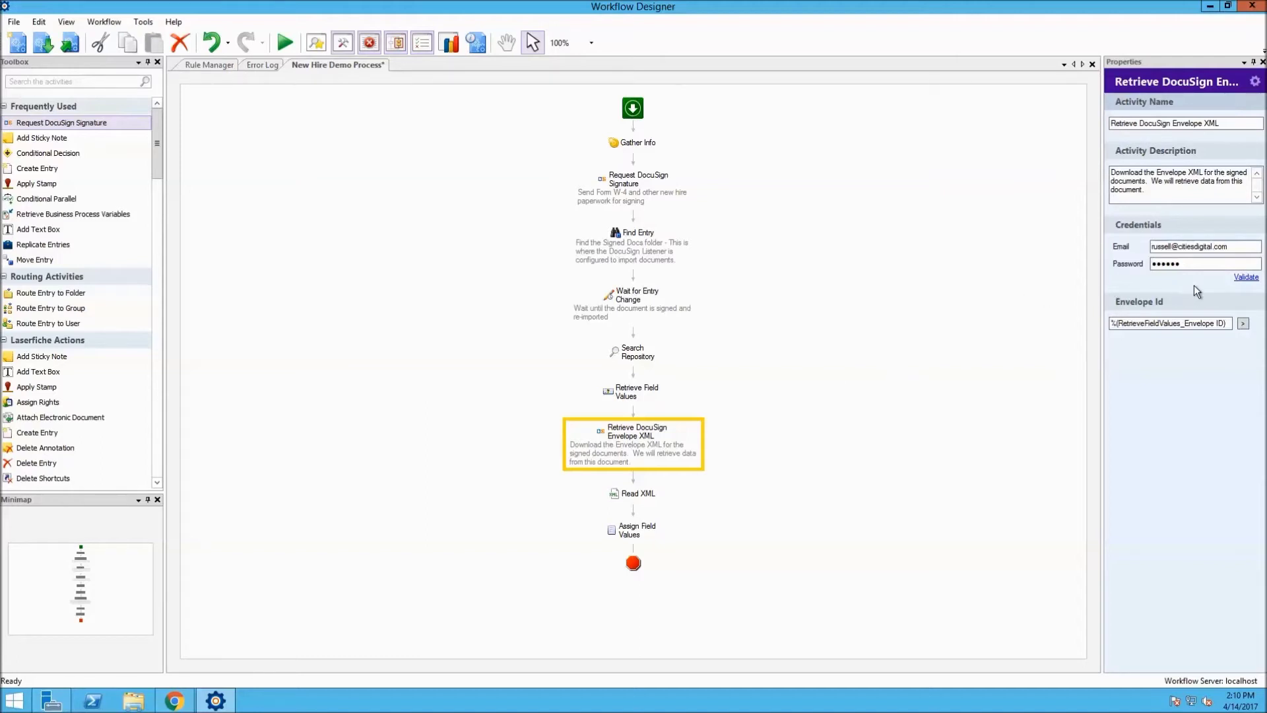
# Validate the DocuSign credentials on the Retrieve DocuSign Envelope XML activity
pyautogui.click(1247, 281)
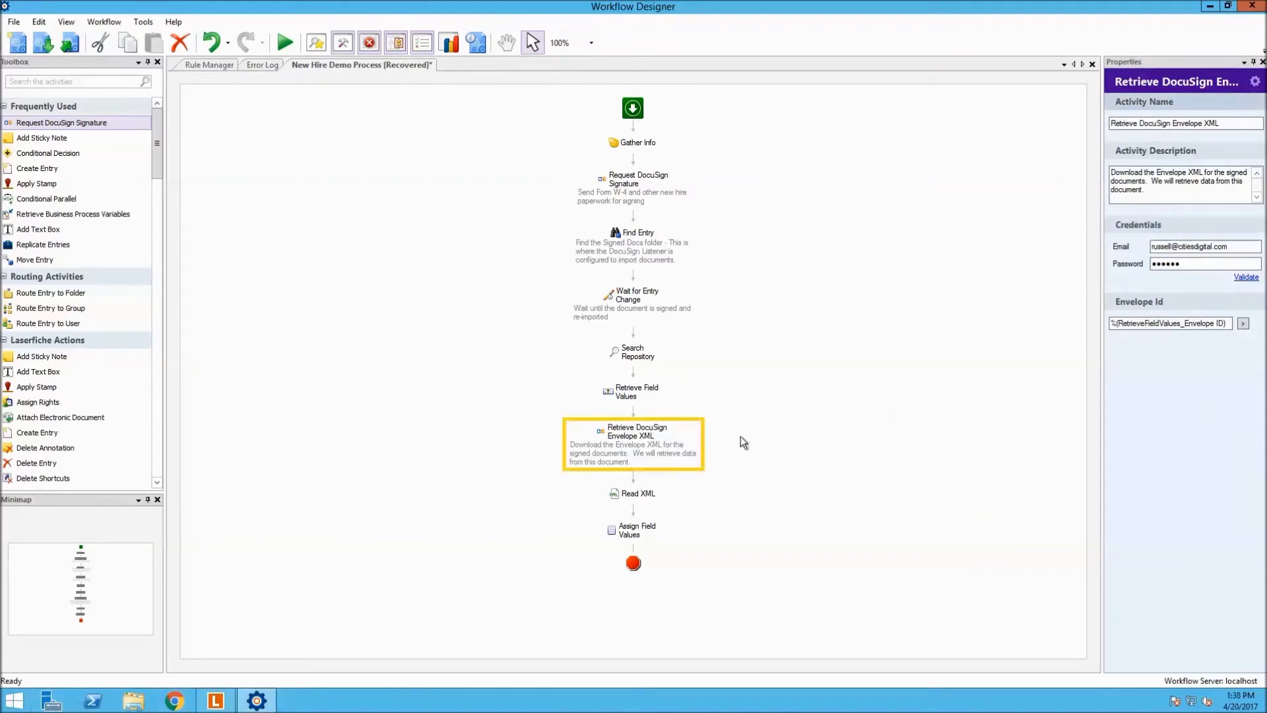
# Inspect Read XML's First Name, Last Name and SSN tokens, then the Assign Field Values activity
pyautogui.click(654, 496)
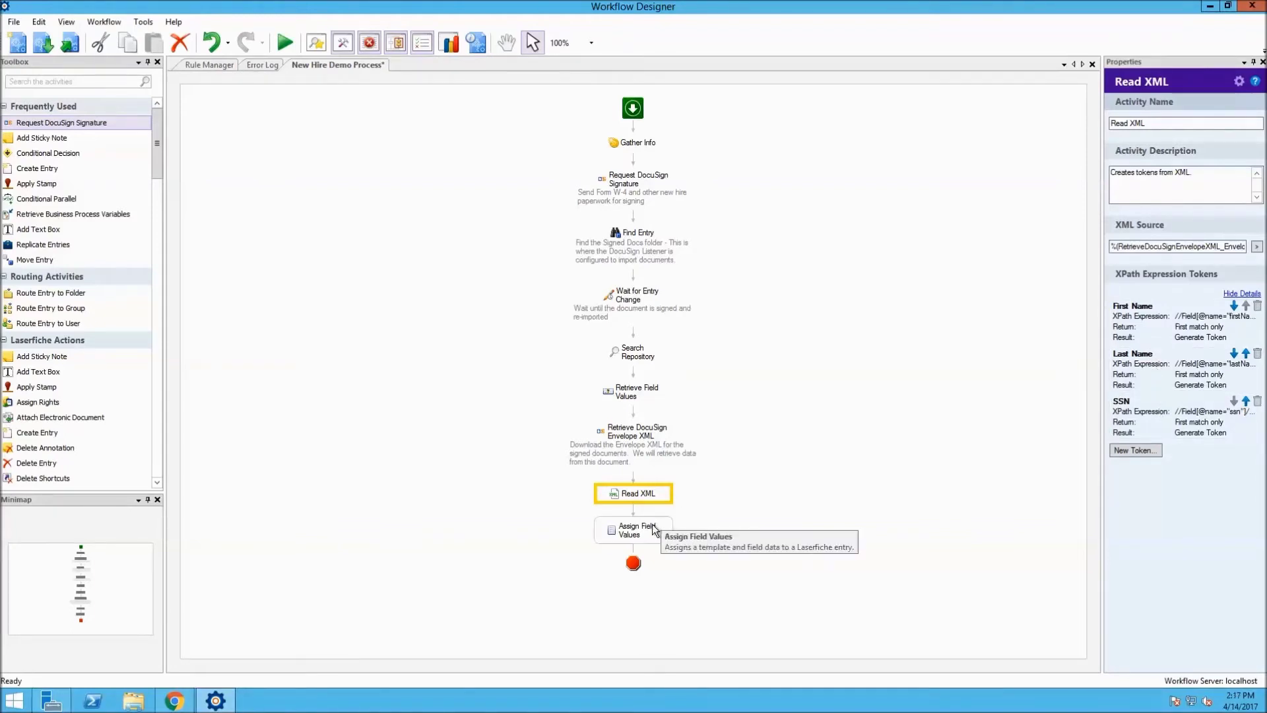
pyautogui.click(655, 530)
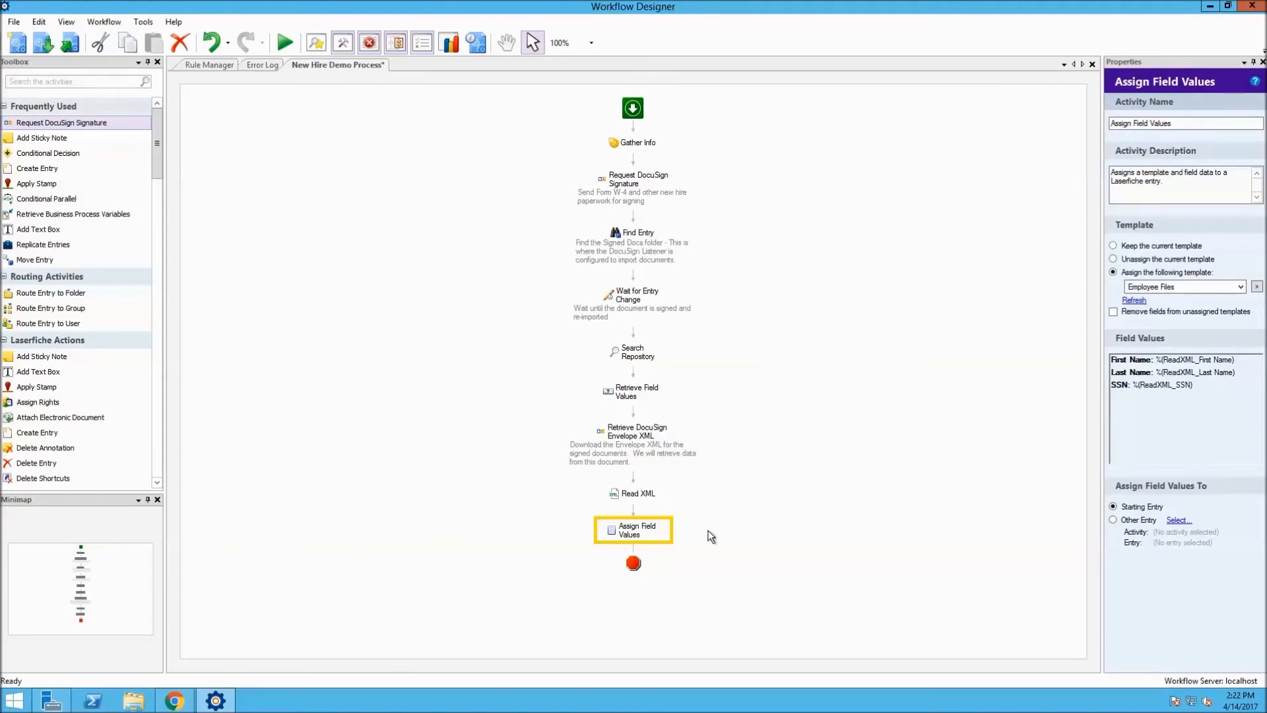
# Open the Run Workflow dialog for the New Hire Demo Process
pyautogui.click(285, 43)
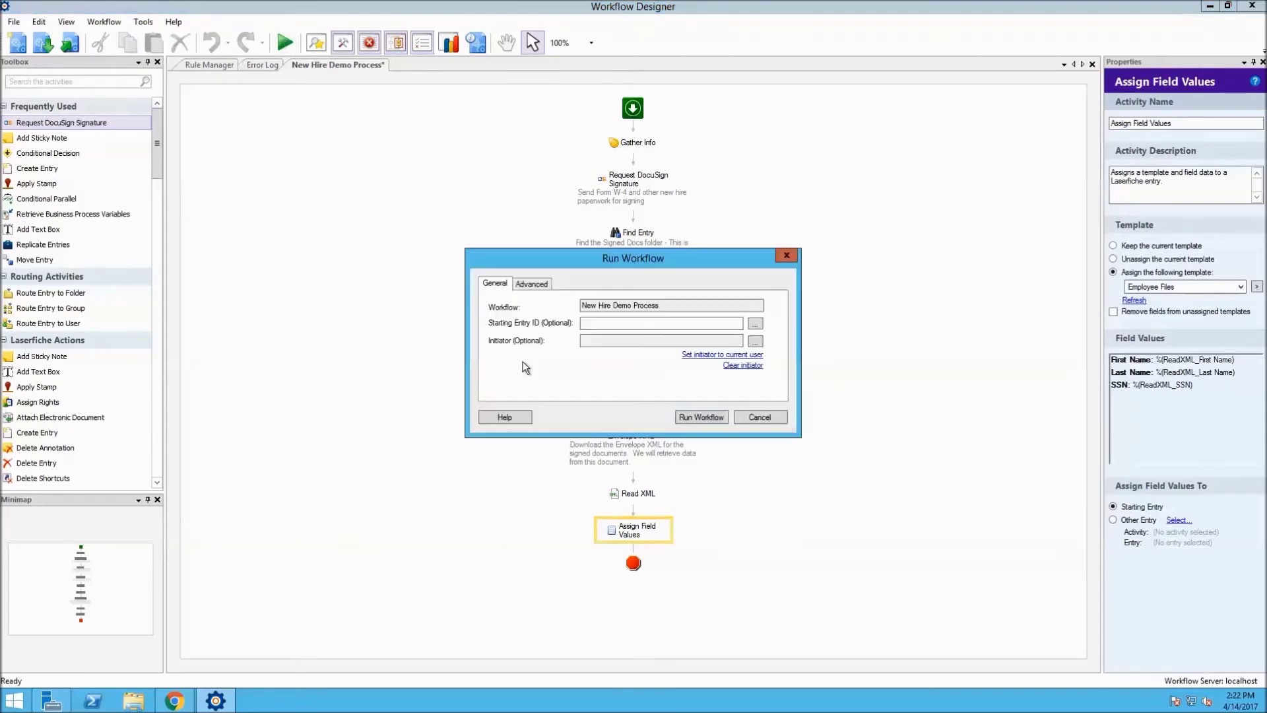
# Run the New Hire Demo Process and open the emailed Form W-4 on DocuSign's signing page
pyautogui.click(687, 418)
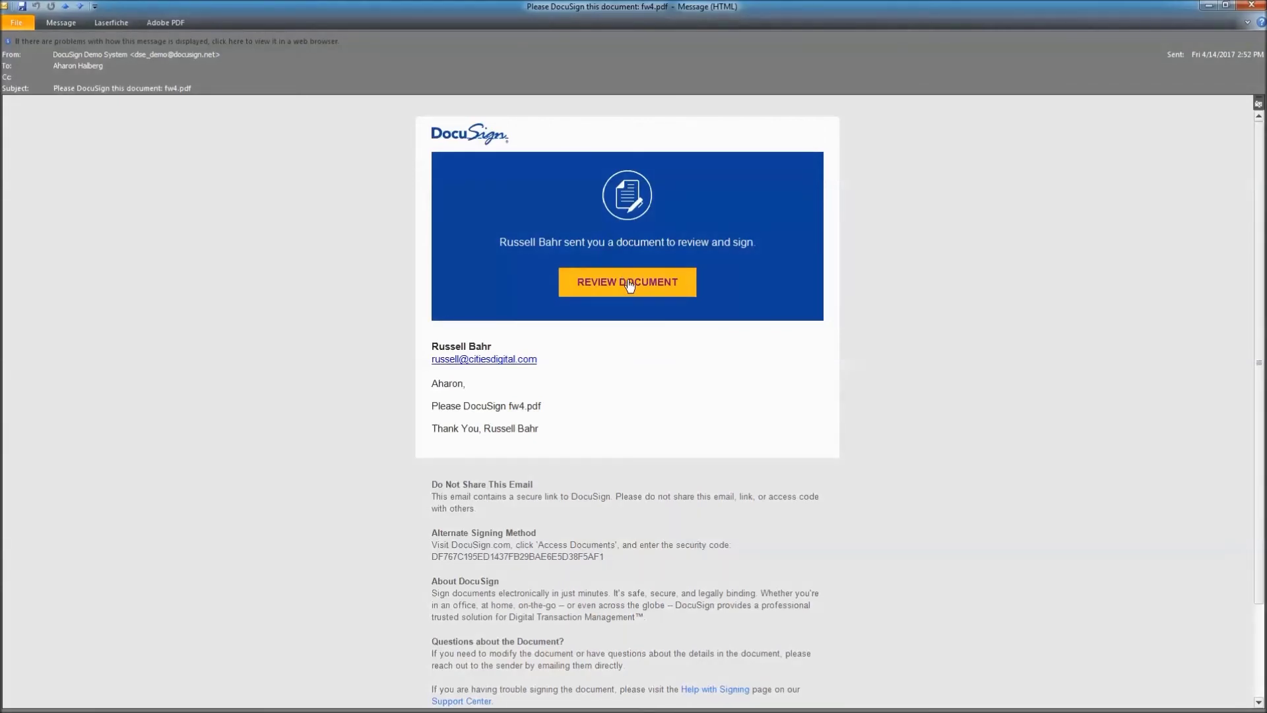
pyautogui.click(629, 285)
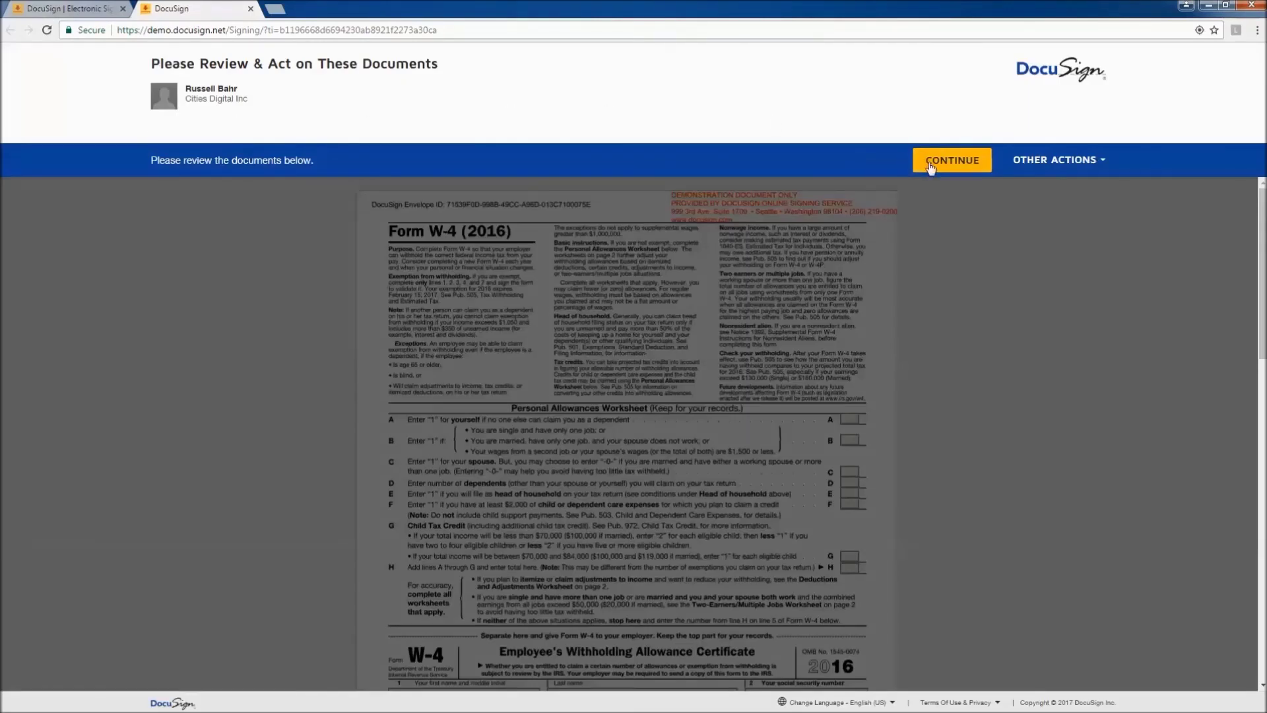
pyautogui.click(930, 164)
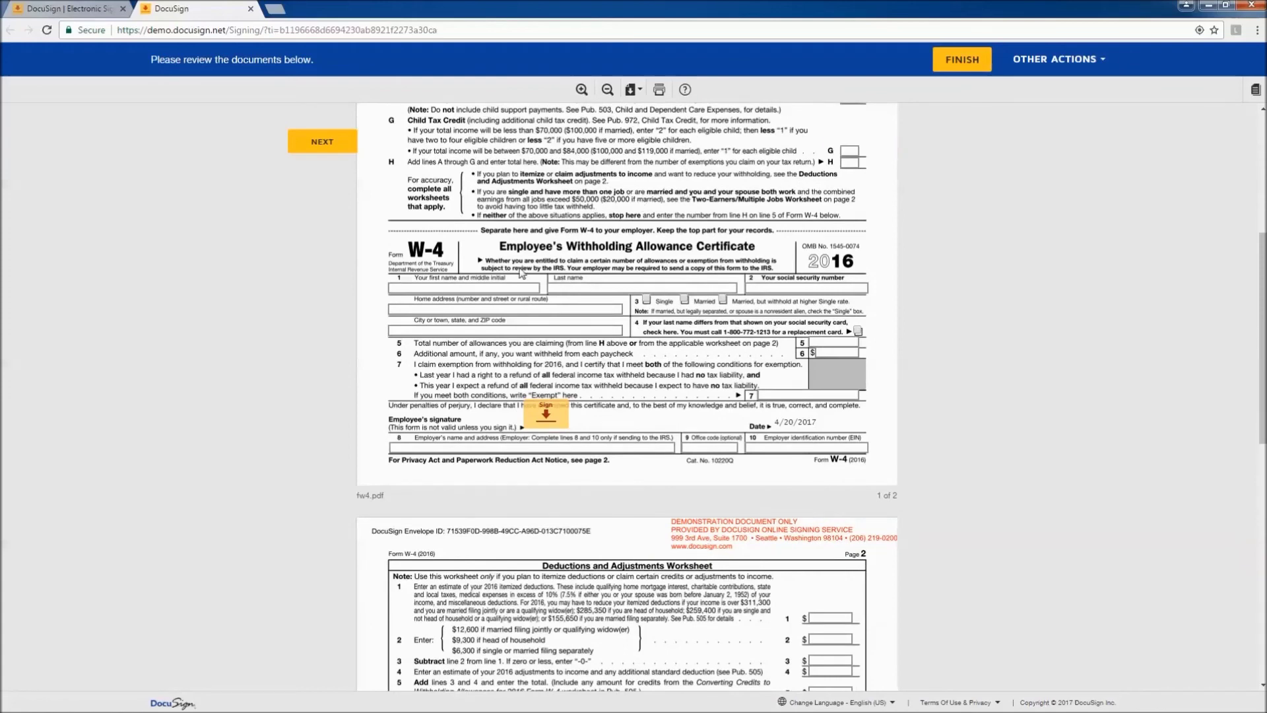
# Enter the employee's first name, last name and SSN in the W-4 form fields
pyautogui.click(512, 285)
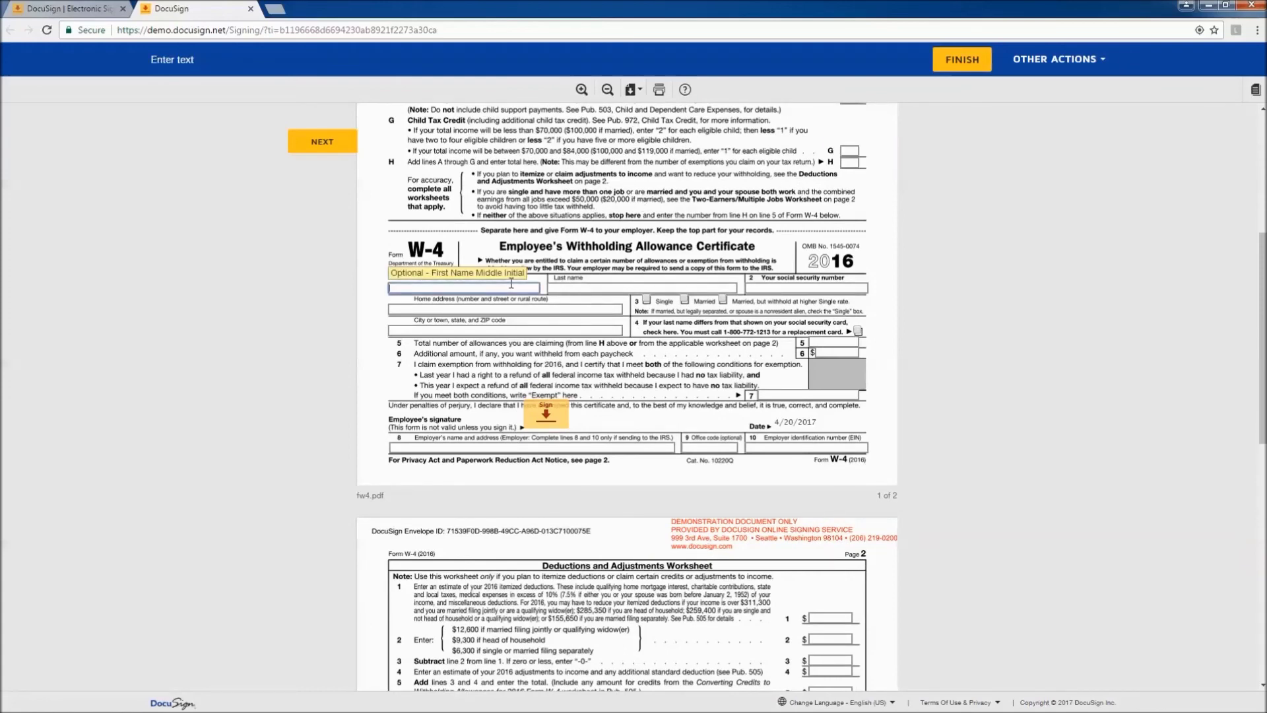
pyautogui.write('John')
pyautogui.press('Tab')
pyautogui.write('D')
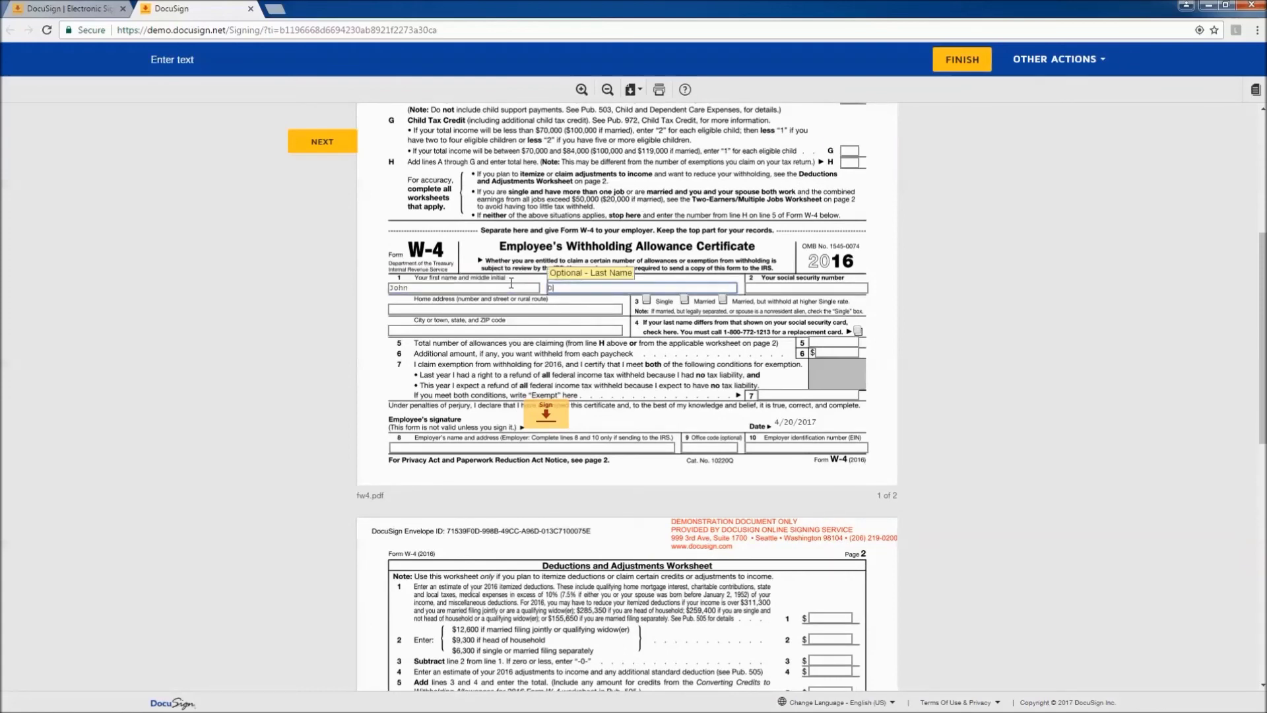
pyautogui.write('oe')
pyautogui.press('Tab')
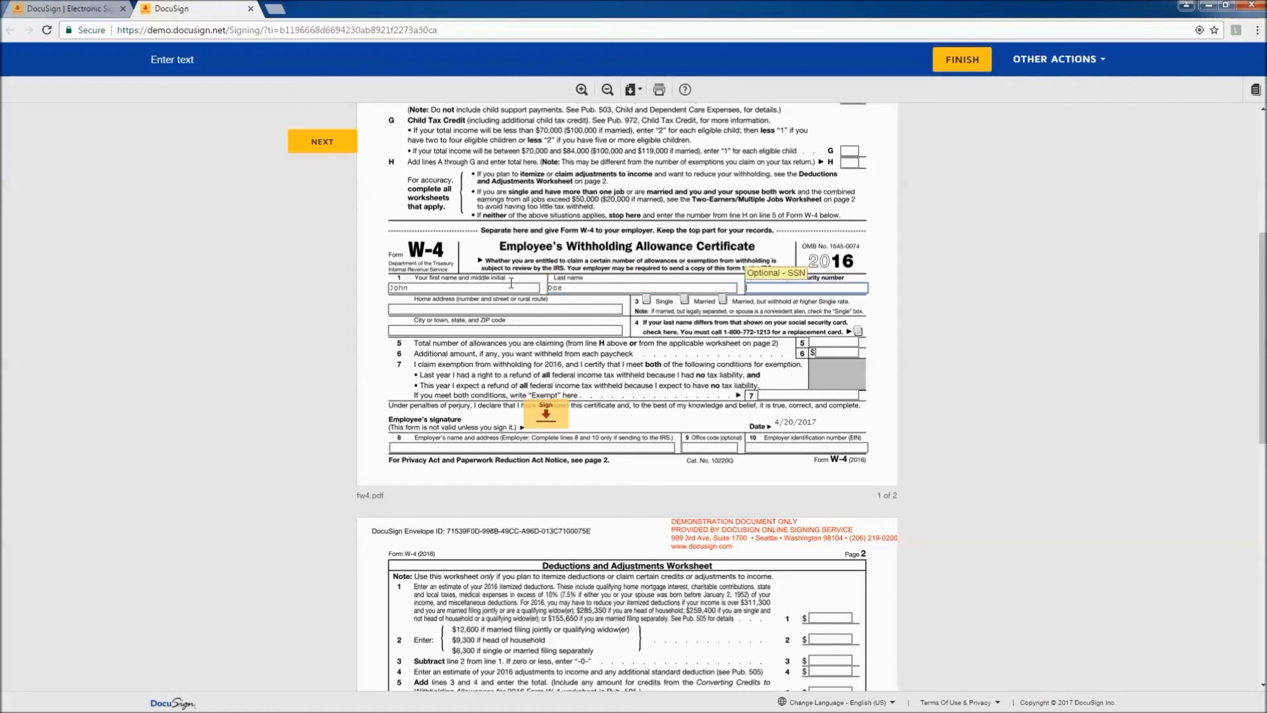
pyautogui.write('123-45')
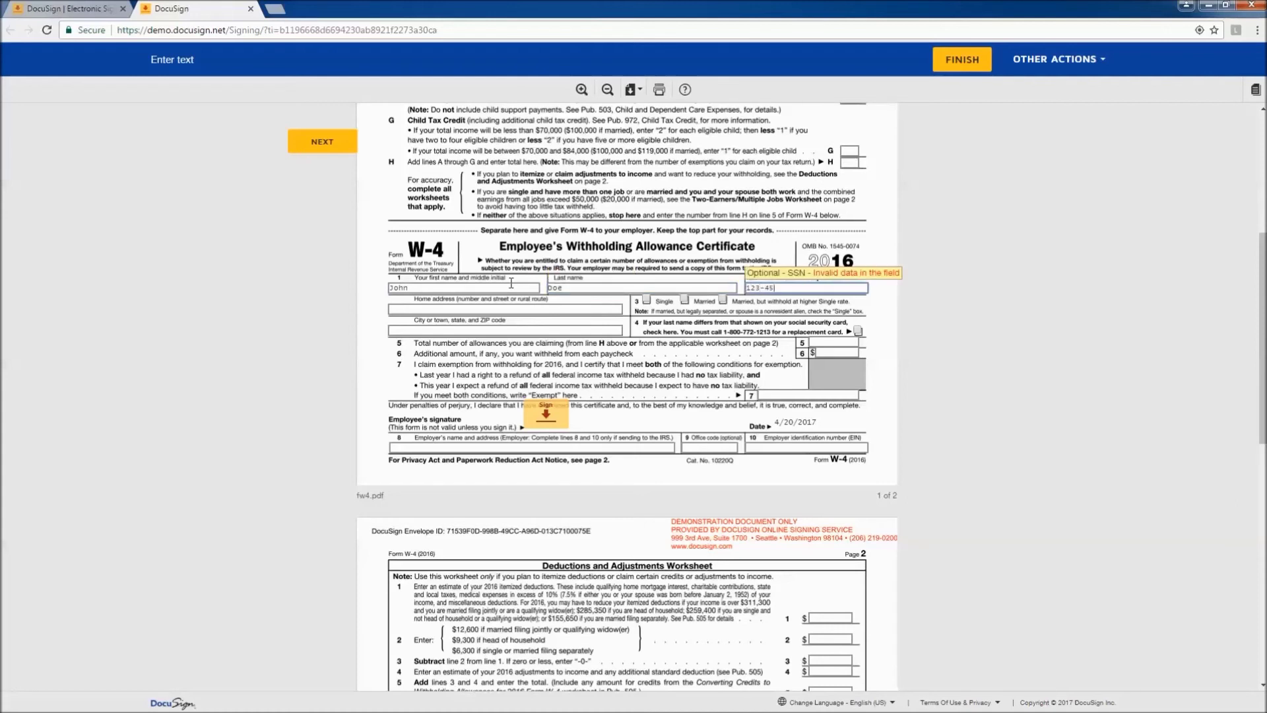
pyautogui.write('-6789')
pyautogui.press('Tab')
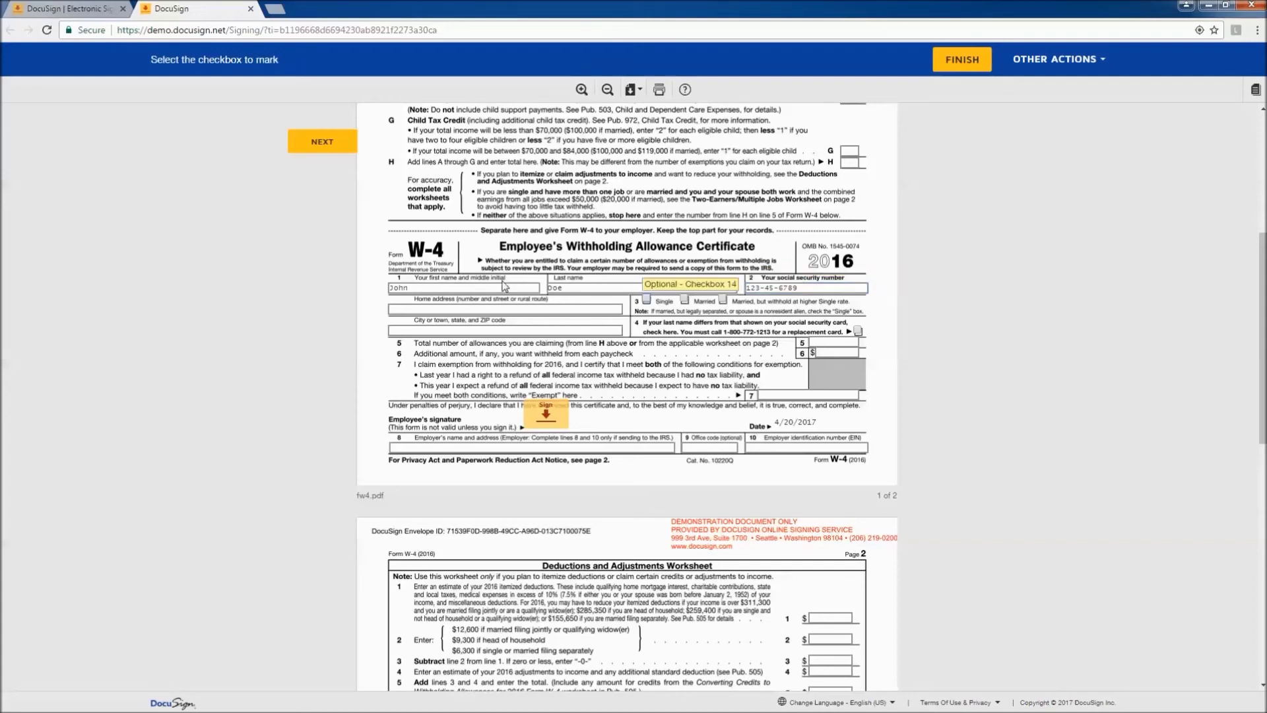
# Sign and finish the W-4 in DocuSign, then return to the Laserfiche client
pyautogui.click(564, 416)
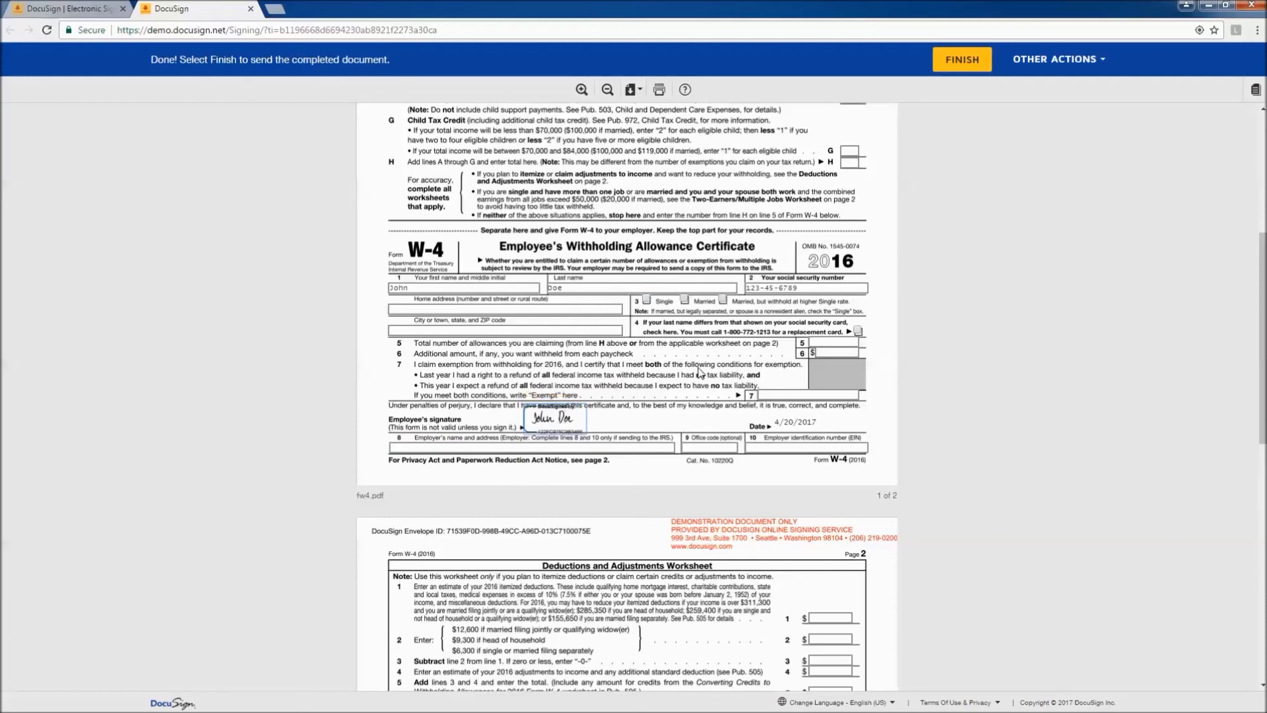
pyautogui.click(957, 64)
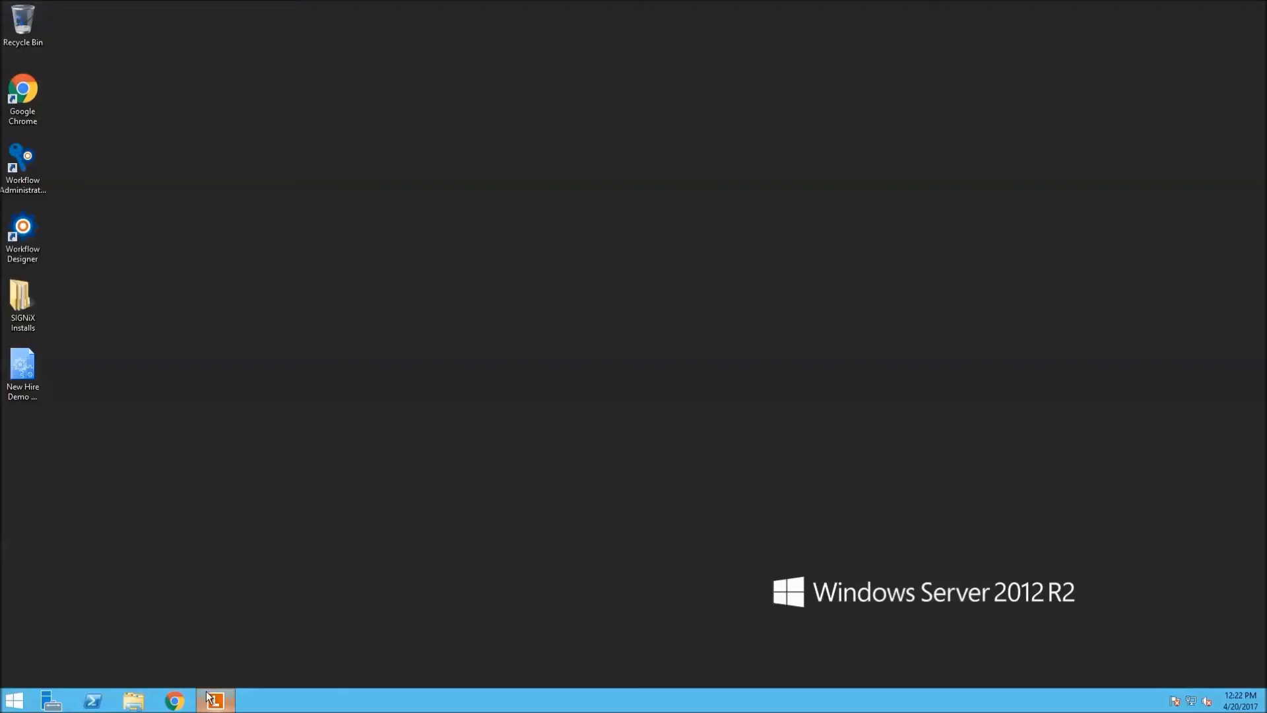
pyautogui.click(213, 700)
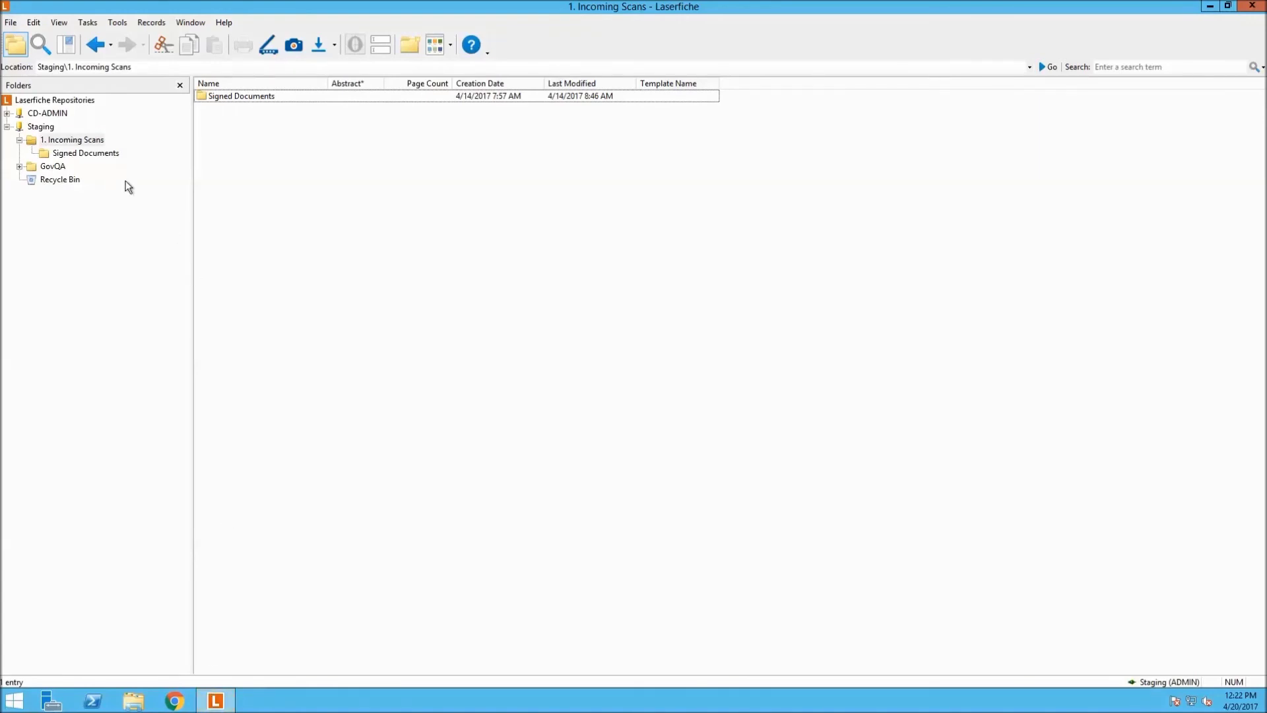
# Open Form W-4's metadata in Signed Documents and check the stored last name and SSN values
pyautogui.click(111, 156)
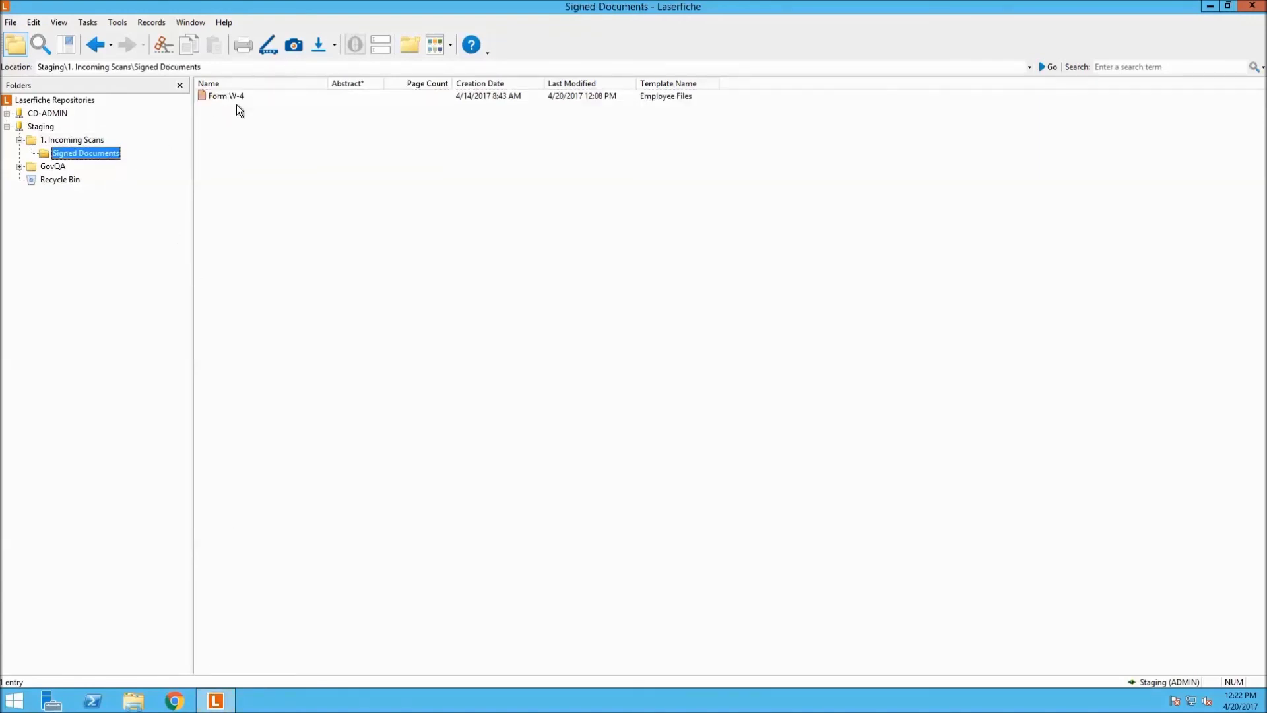
pyautogui.click(255, 97)
pyautogui.rightClick(256, 99)
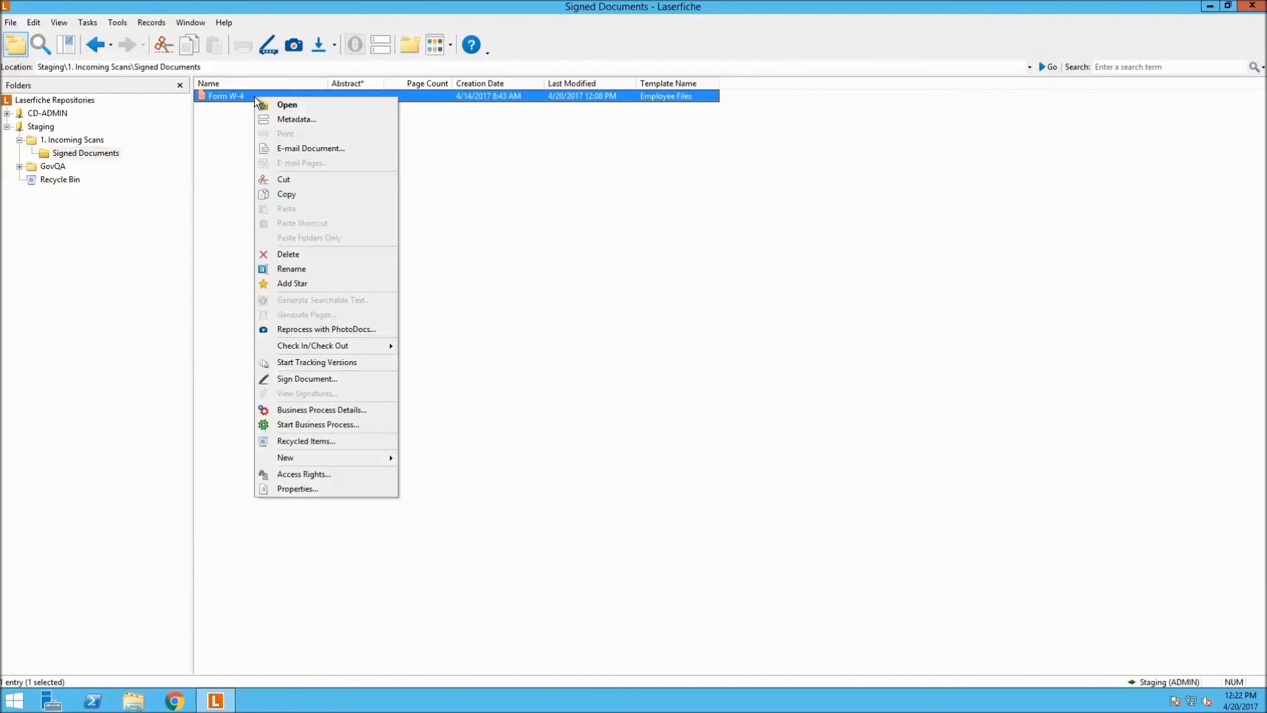
pyautogui.click(286, 120)
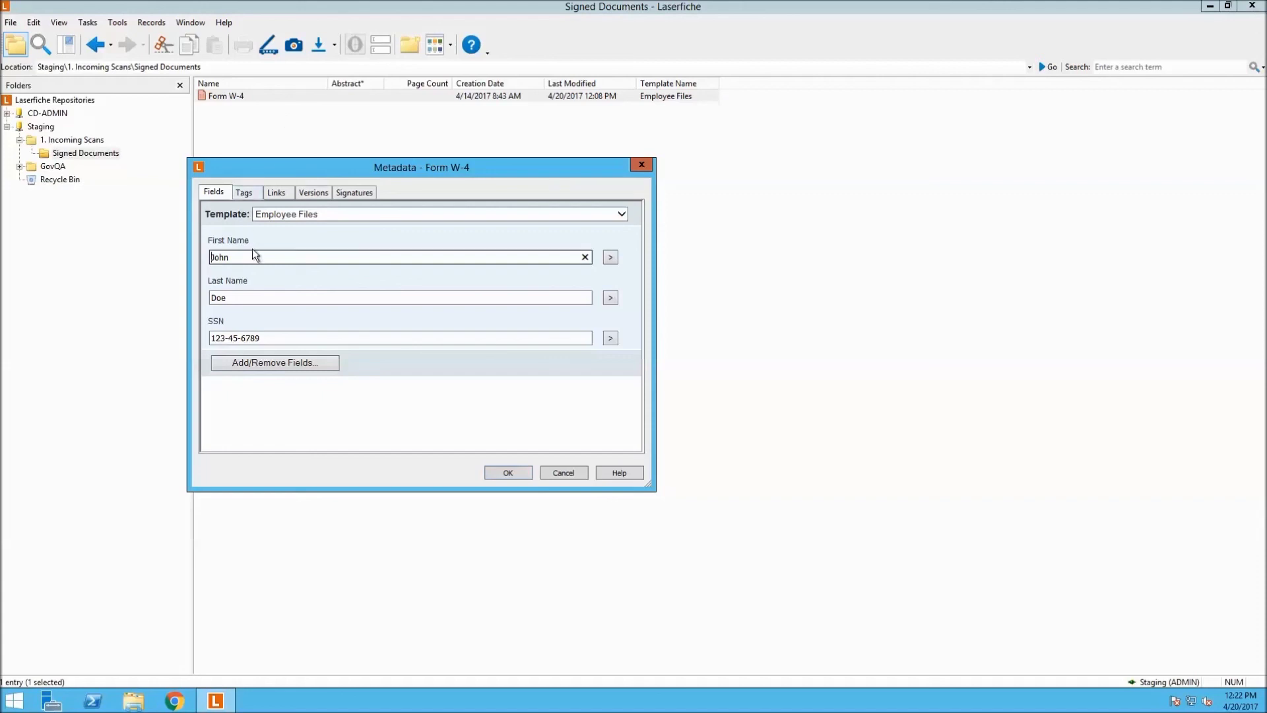
pyautogui.click(248, 295)
pyautogui.click(265, 340)
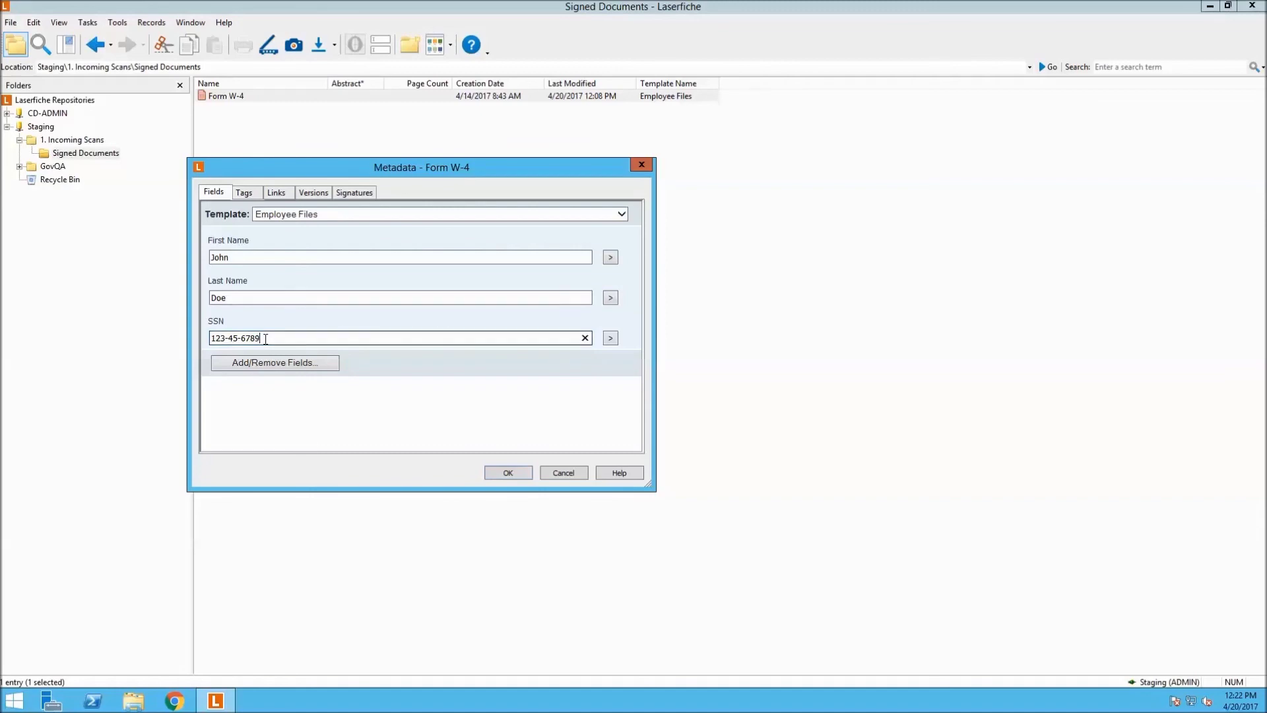